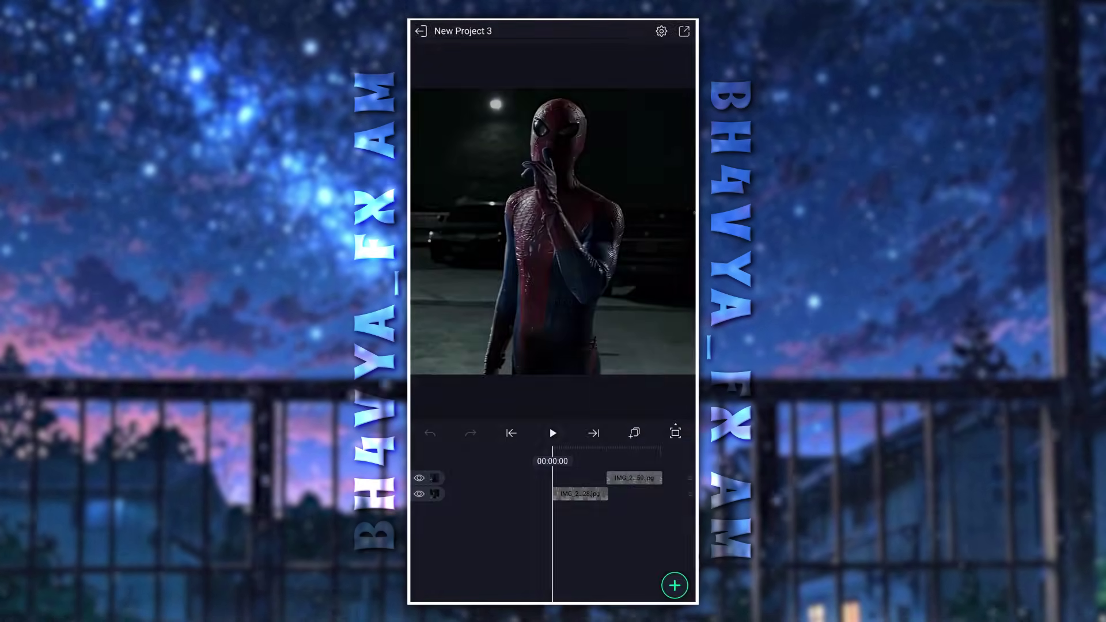
# - Export the current Spider-Man frame from the project editor as a PNG image
pyautogui.click(556, 539)
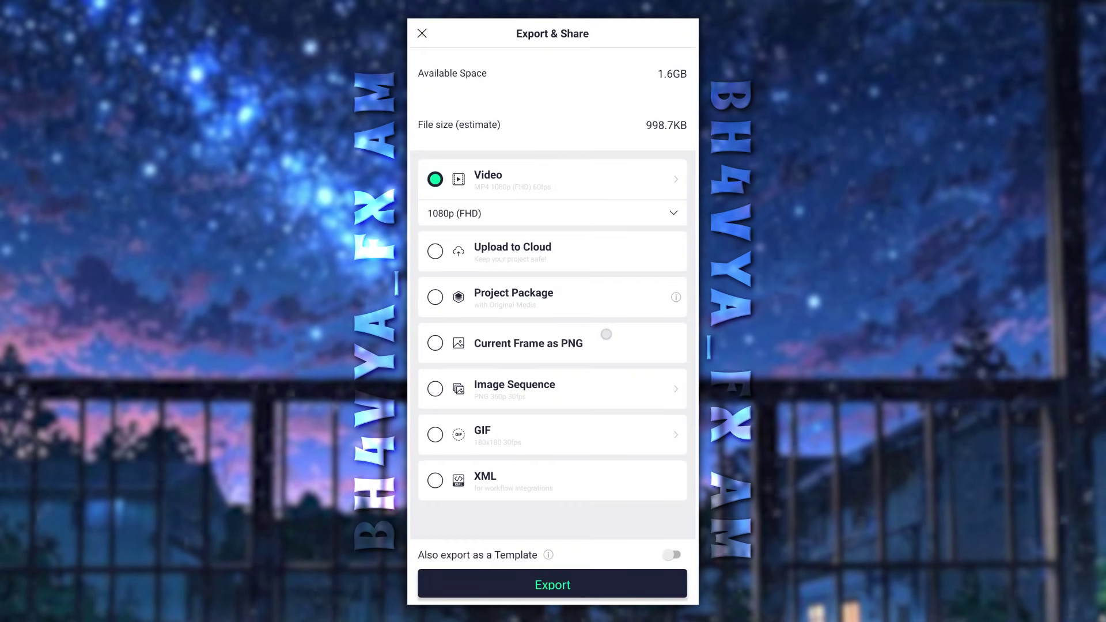
pyautogui.click(572, 579)
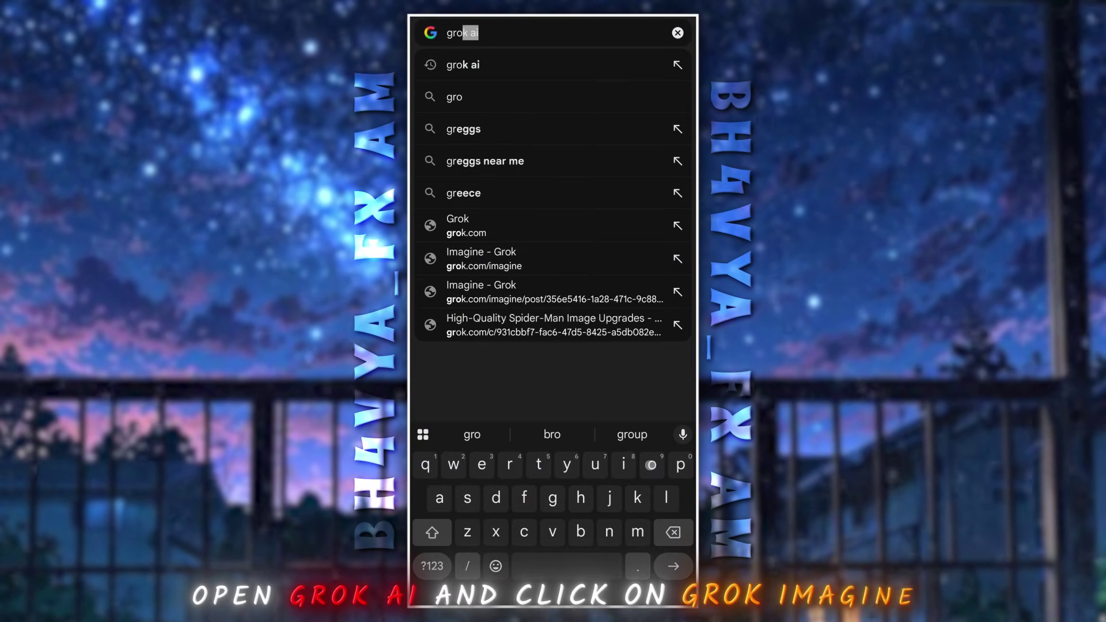
# - Run the Chrome search for 'grok ai'
pyautogui.press('Return')
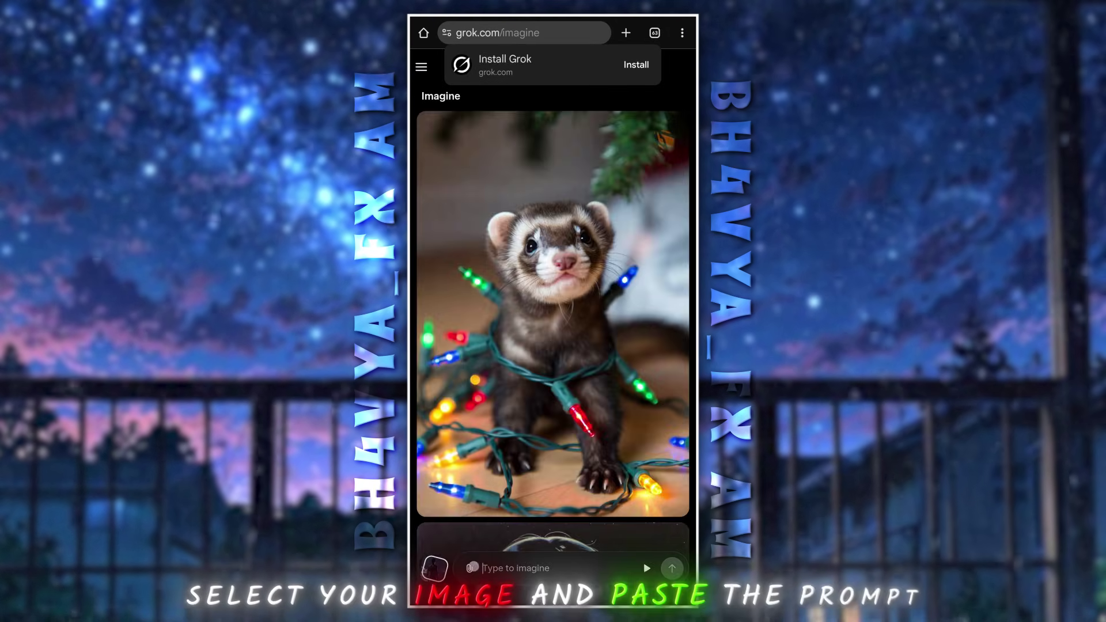
# - Attach the Spider-Man frame, paste the cinematic parallax camera-rotation prompt, and submit it
pyautogui.click(469, 568)
pyautogui.click(551, 446)
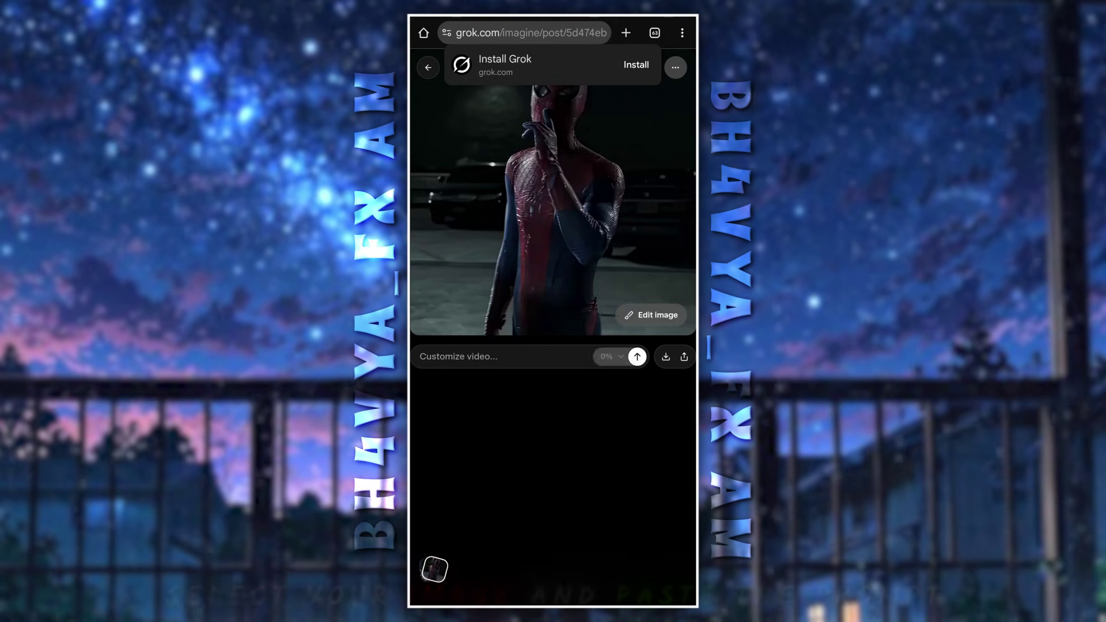
pyautogui.click(539, 356)
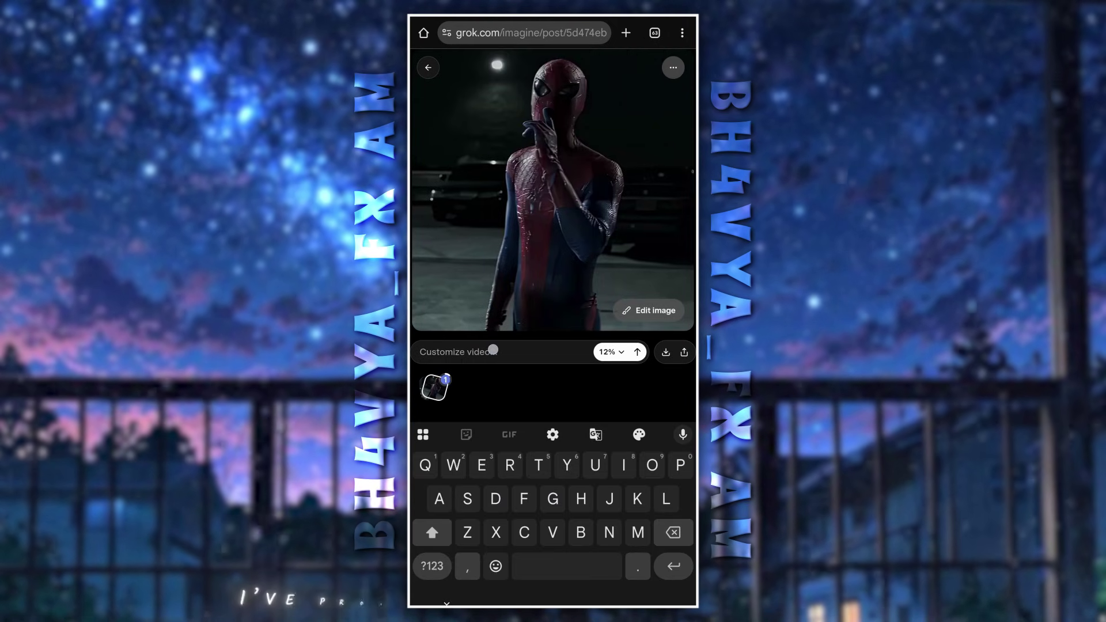
pyautogui.click(439, 327)
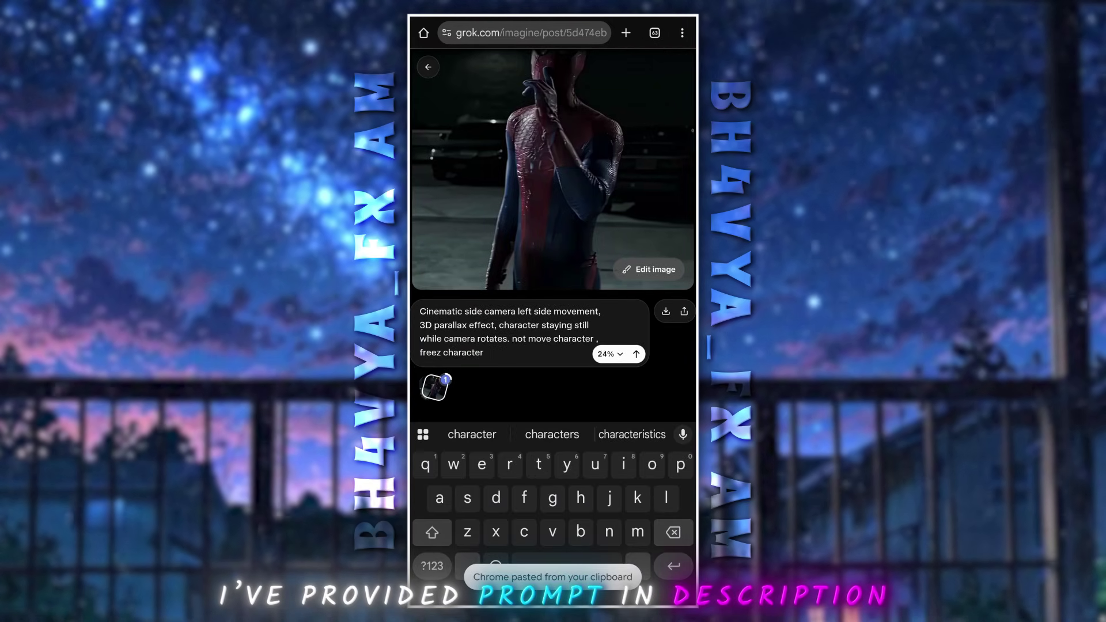
pyautogui.click(637, 353)
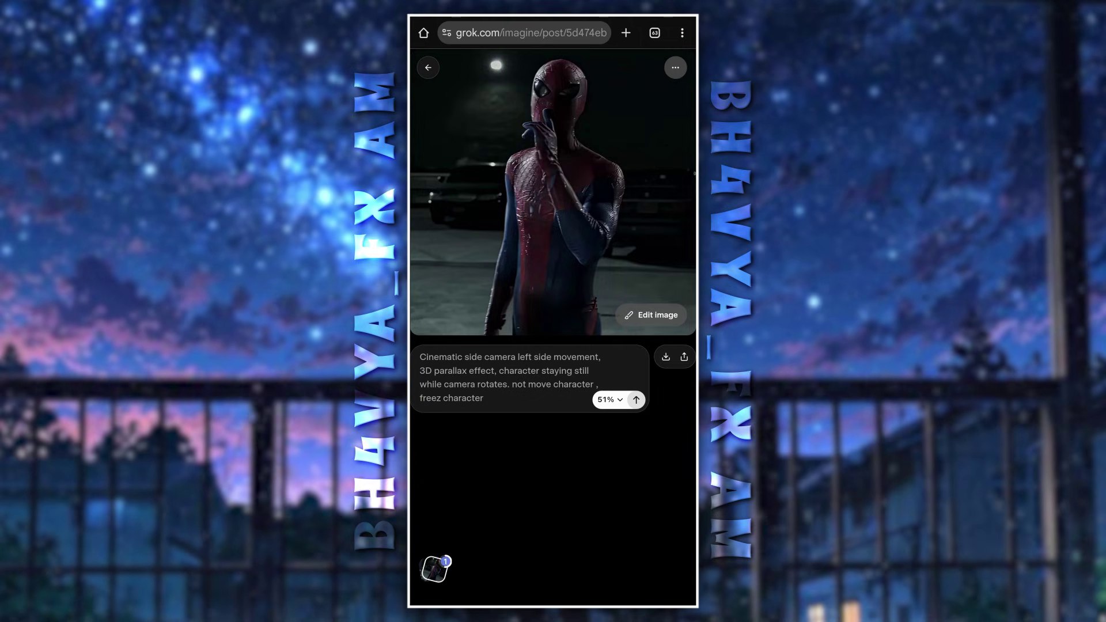